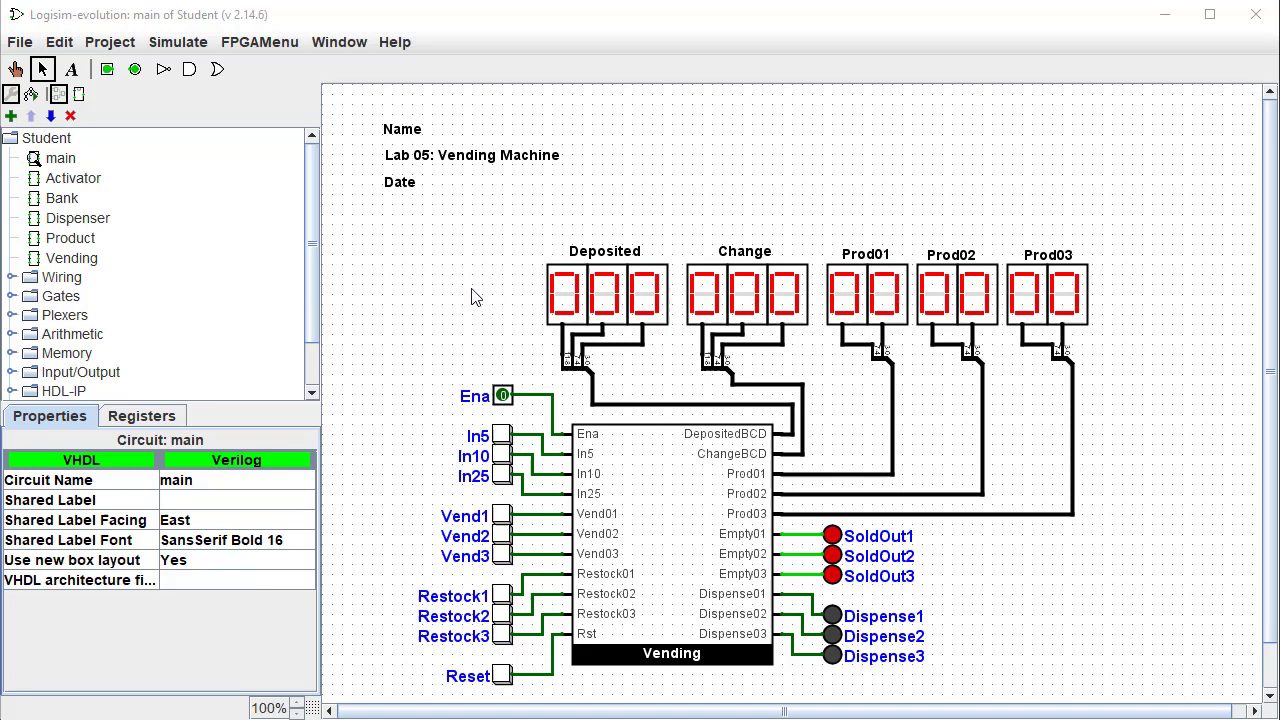
With the Poke tool, restock products 1 and 2 so Prod01 and Prod02 read 15
left_click(15, 69)
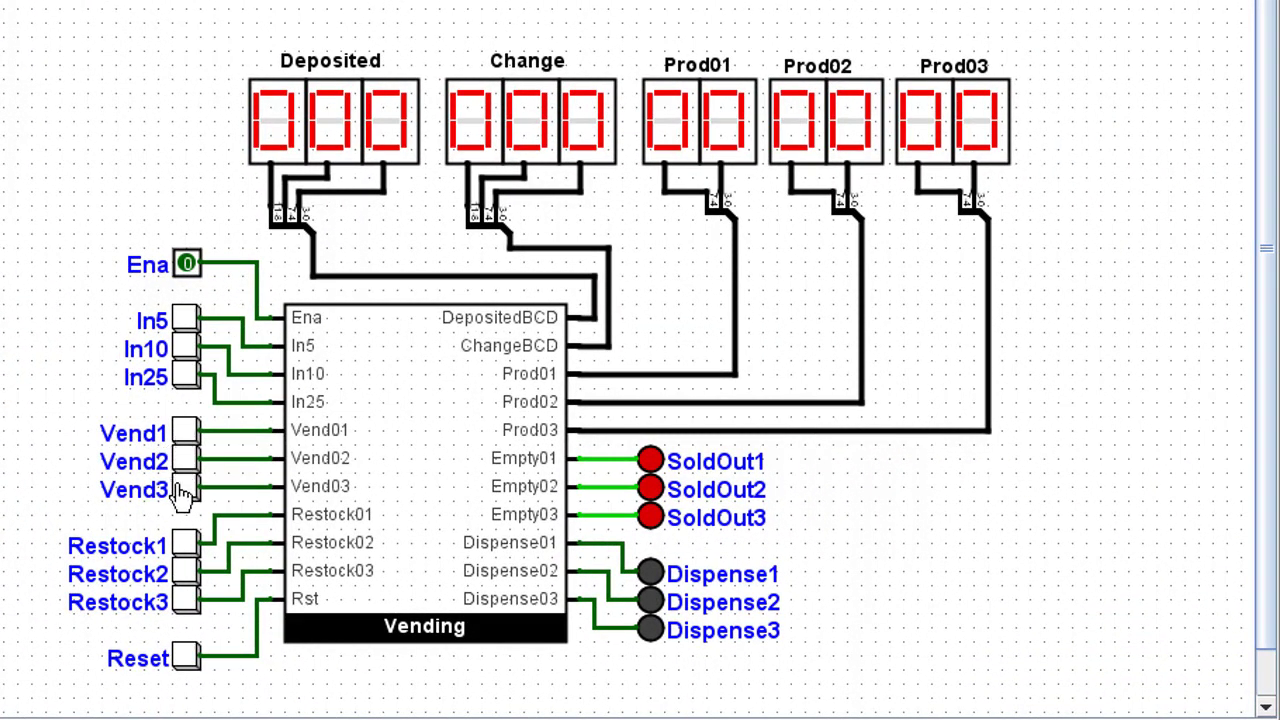
left_click(185, 545)
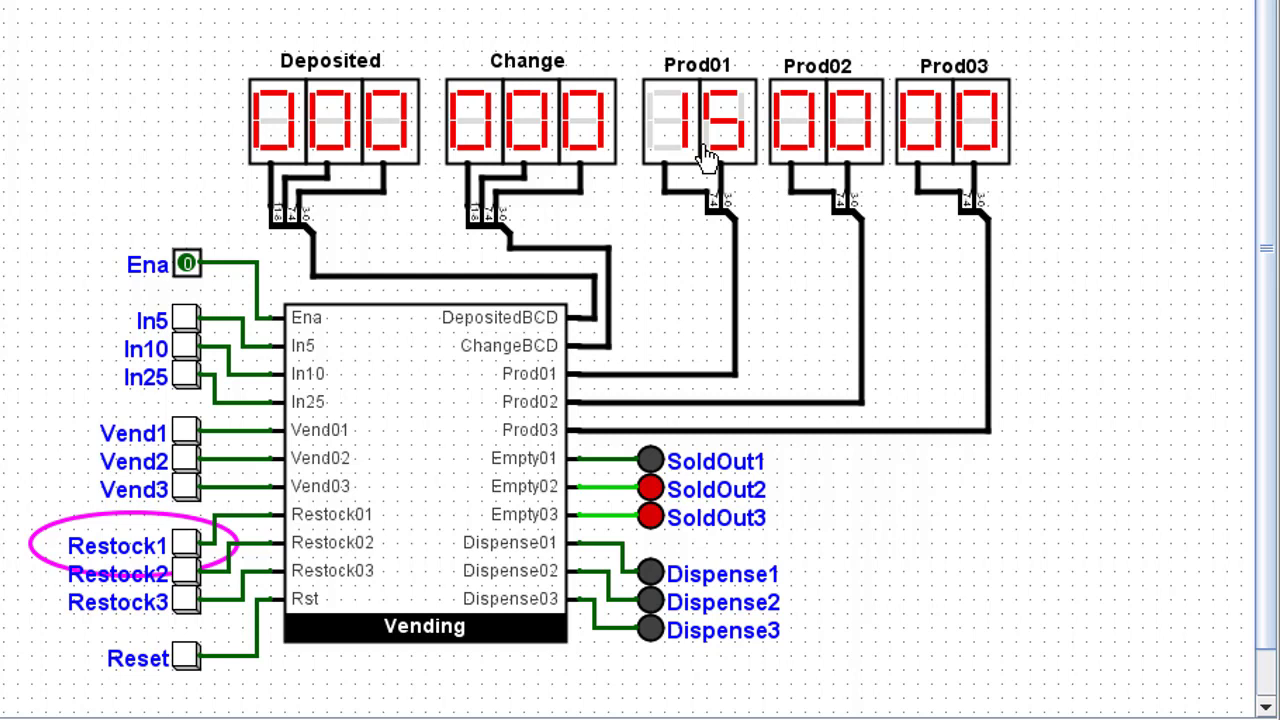
left_click(185, 572)
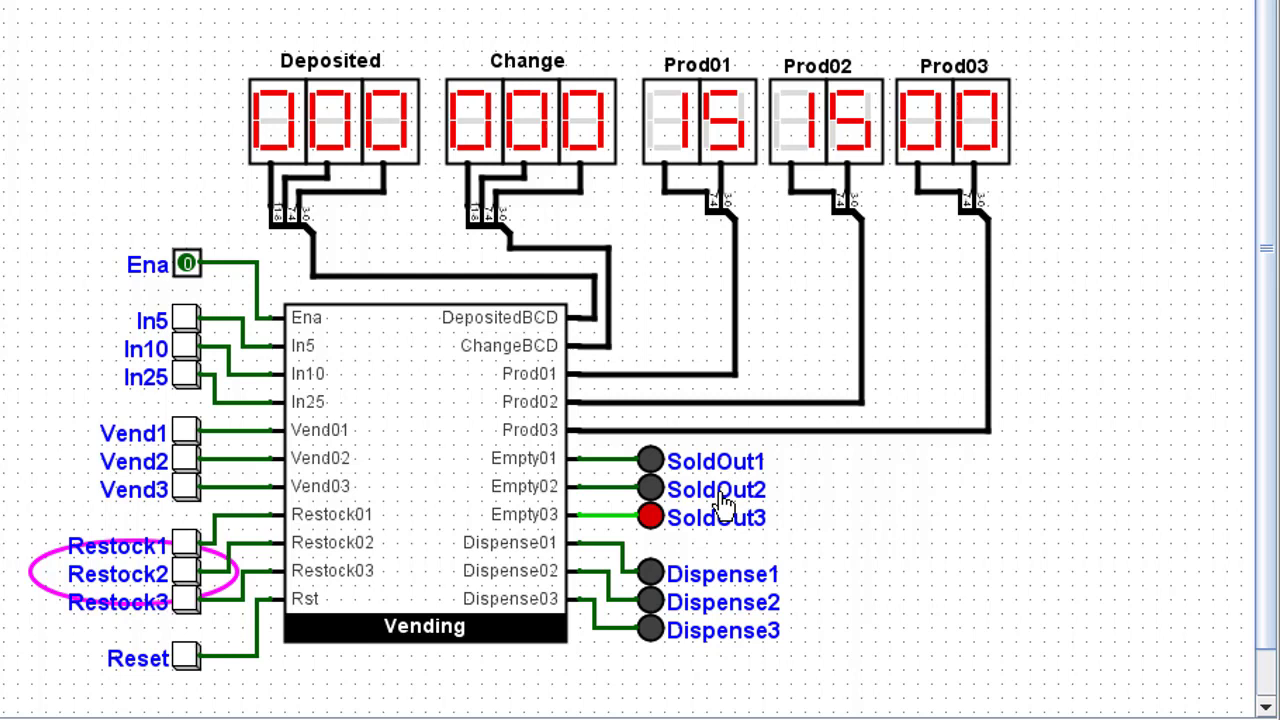
Turn Ena on, deposit 5, 10 and three 25 coins for 090, then try vending sold-out product 3
left_click(188, 265)
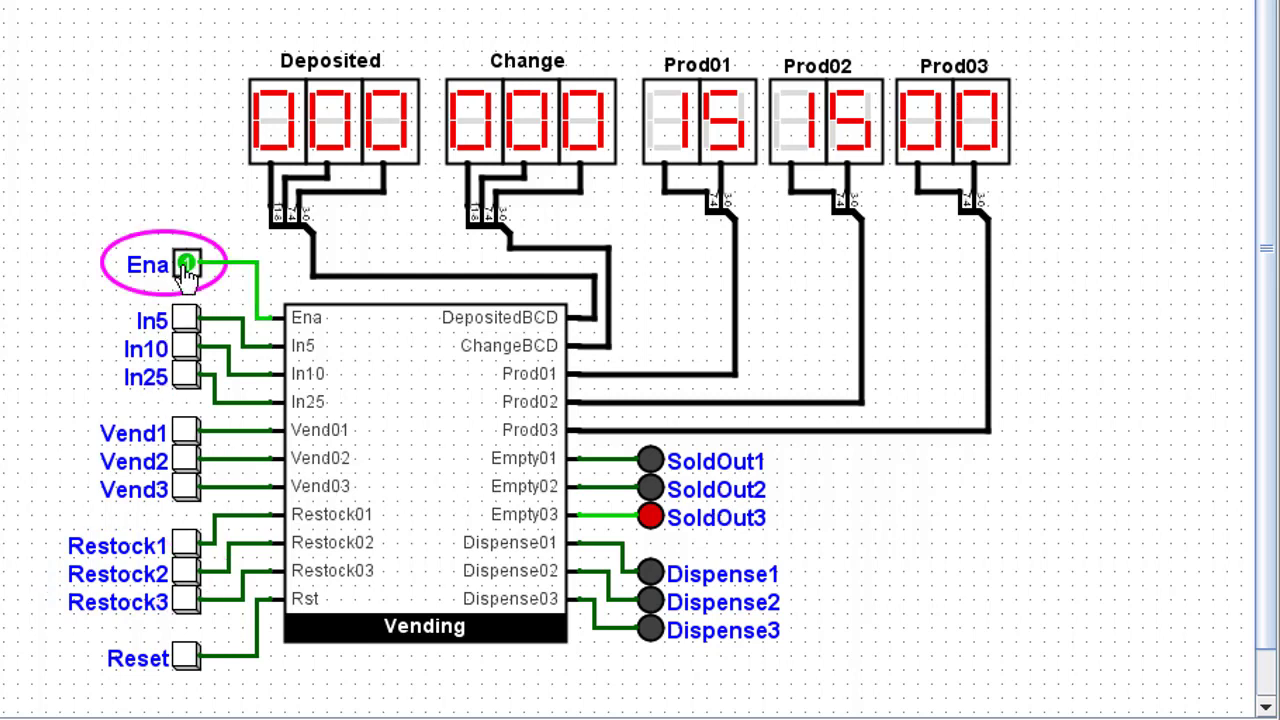
left_click(185, 322)
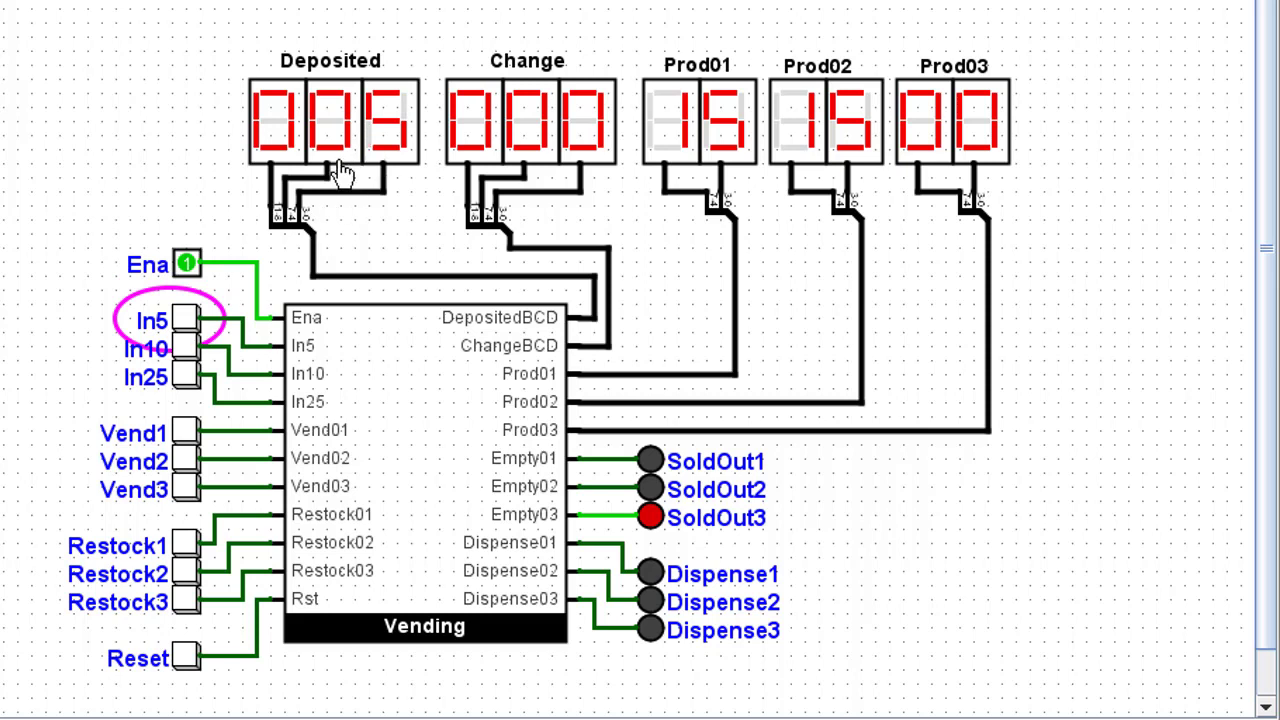
left_click(185, 350)
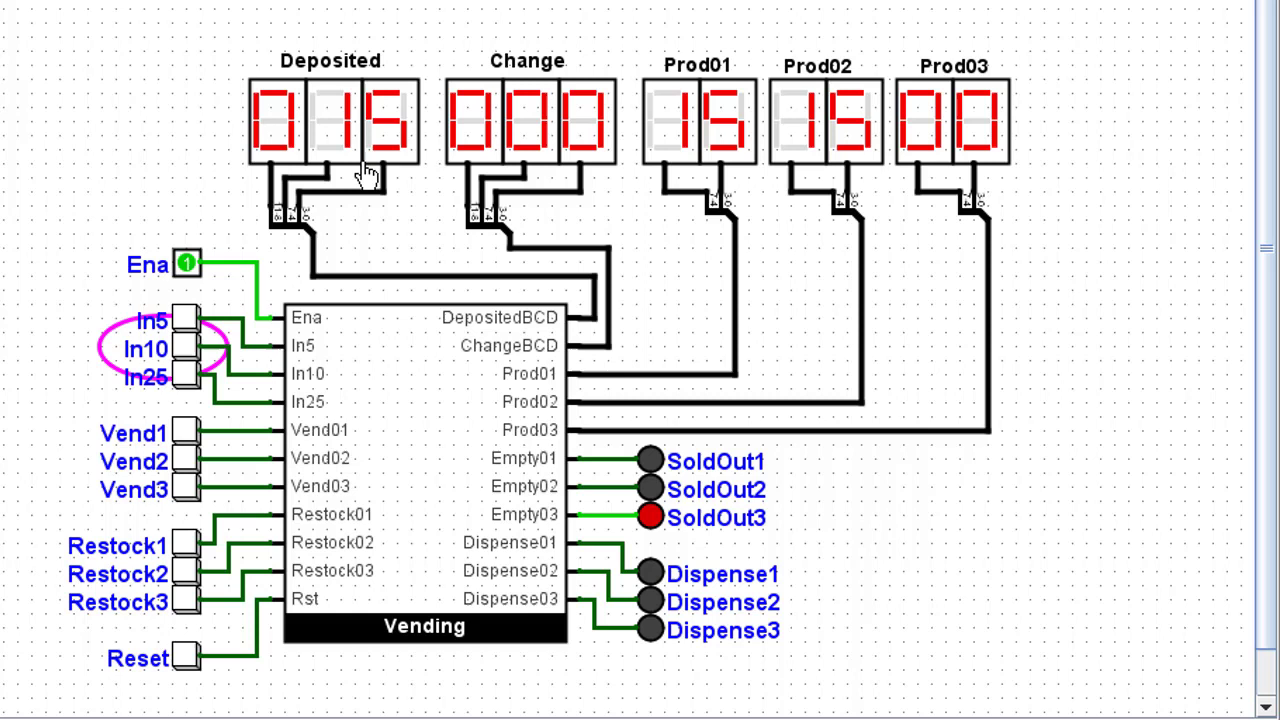
left_click(186, 377)
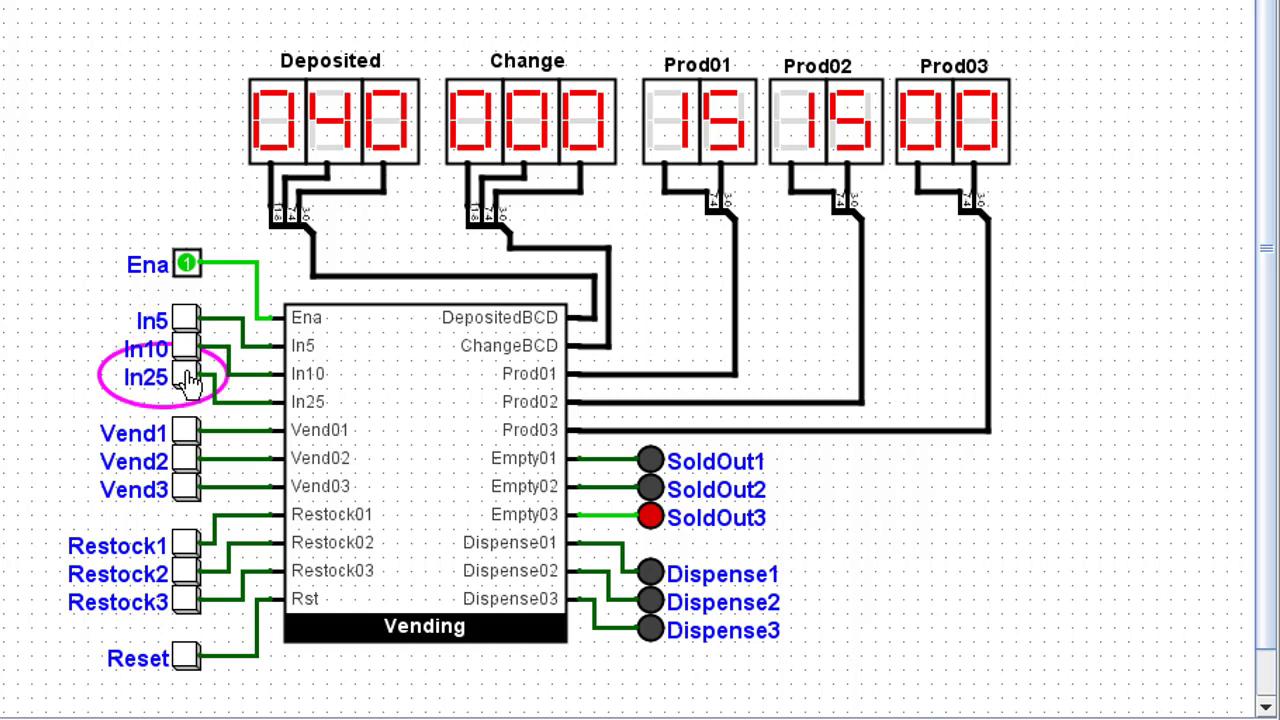
left_click(187, 377)
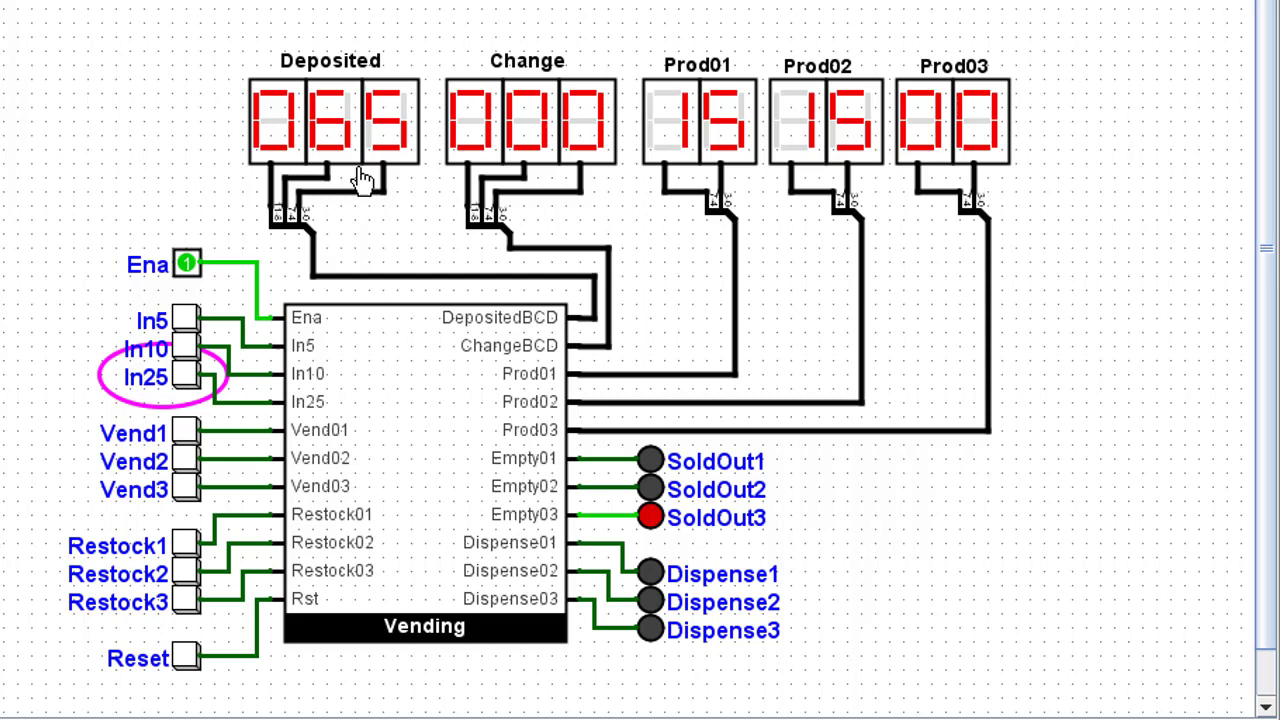
left_click(188, 380)
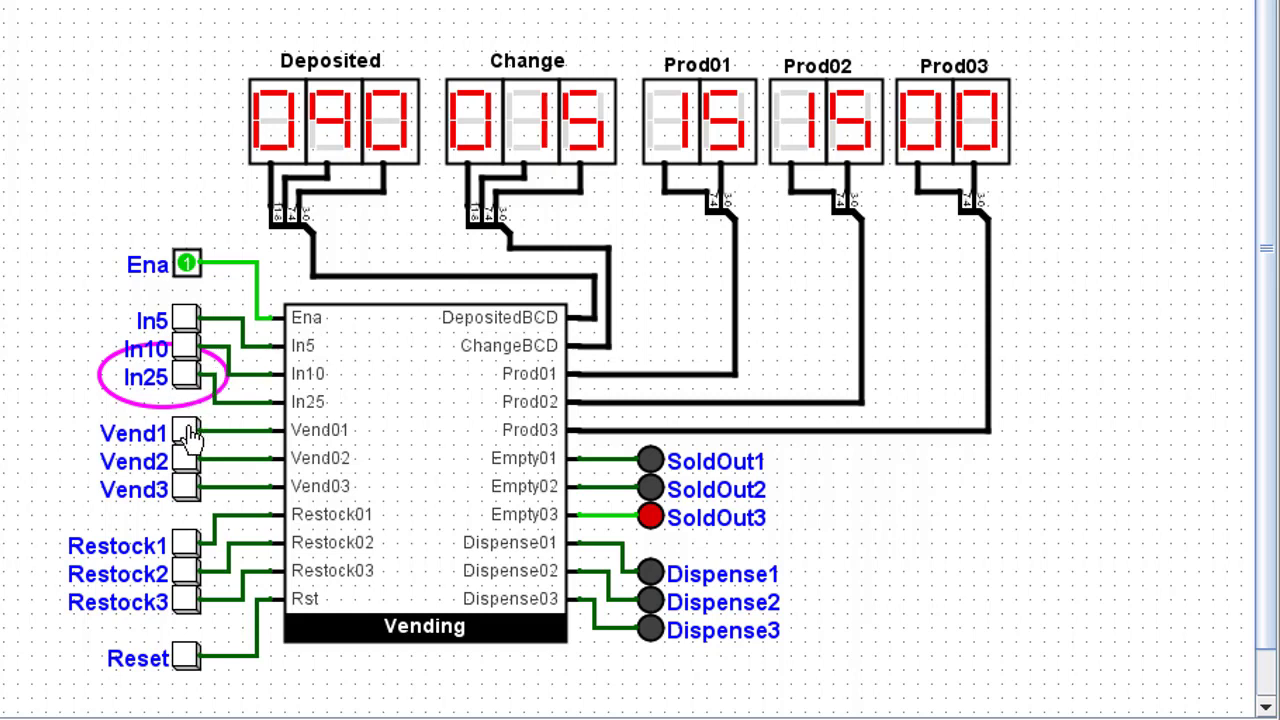
left_click(186, 490)
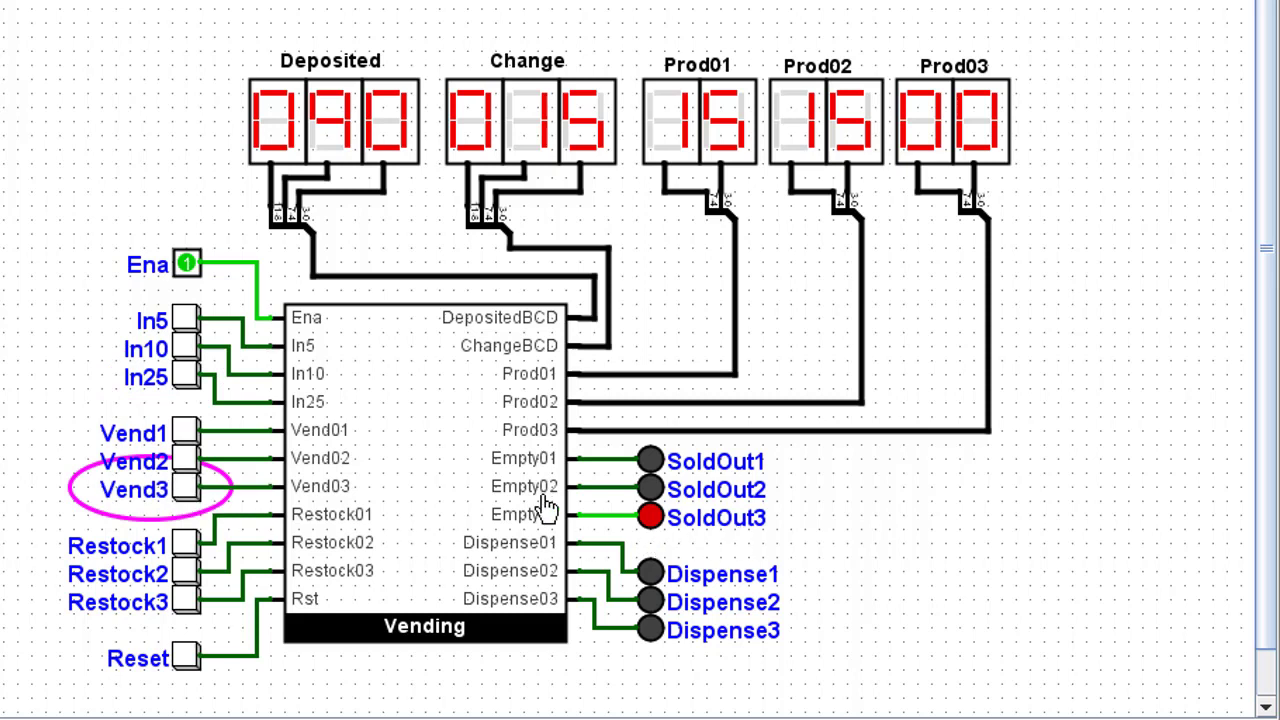
Vend one unit of product 1 so Prod01 reads 14, then reset Deposited and Change to 000
left_click(188, 432)
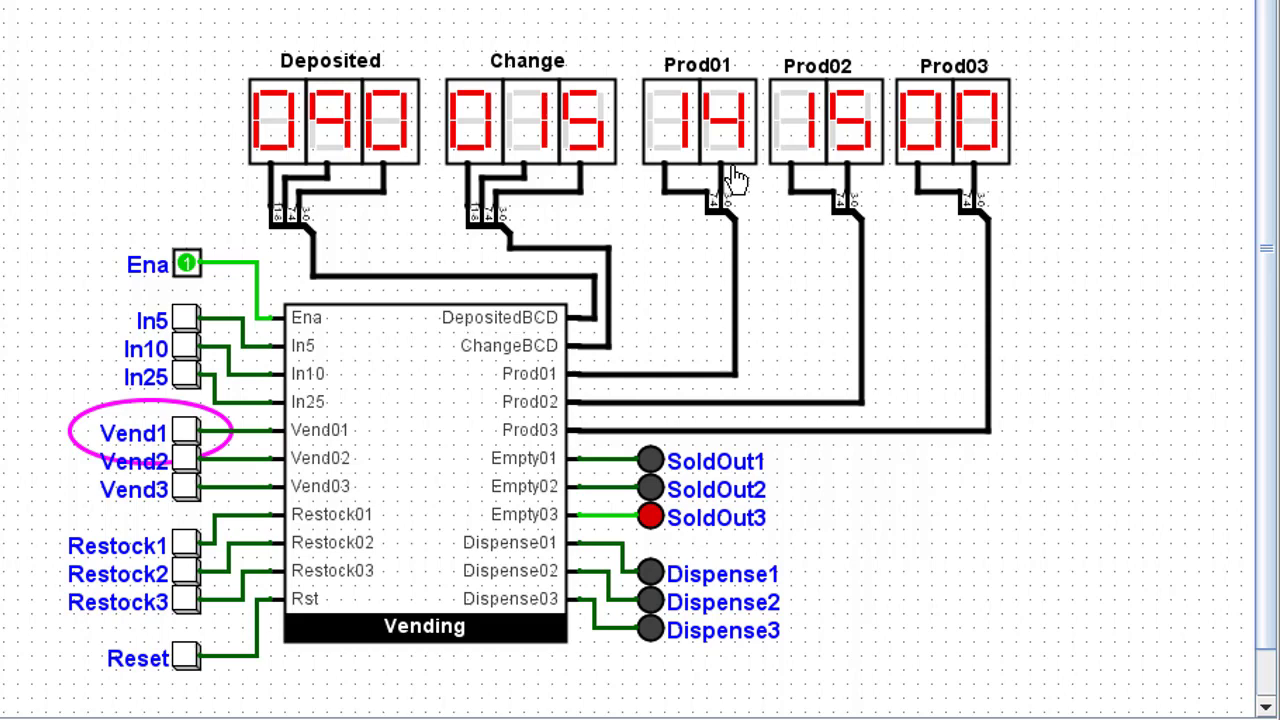
left_click(185, 658)
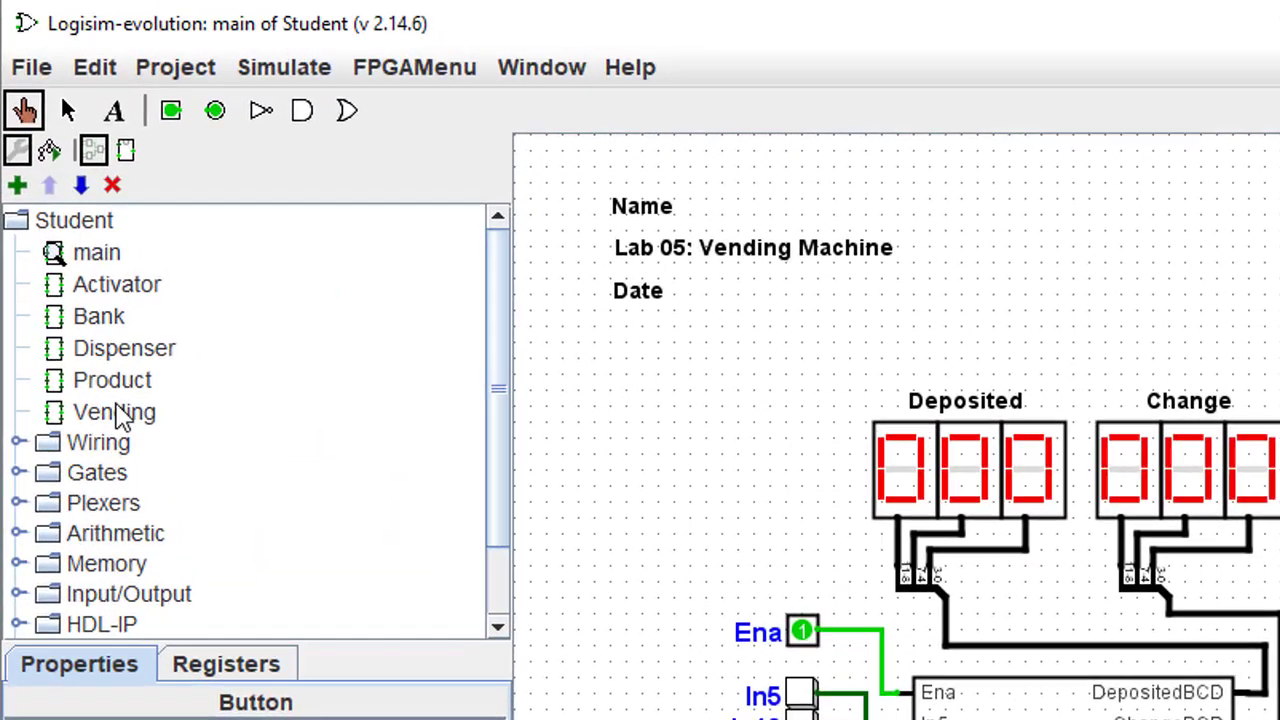
Switch to the Select tool and open the Bank subcircuit from the explorer tree
left_click(99, 316)
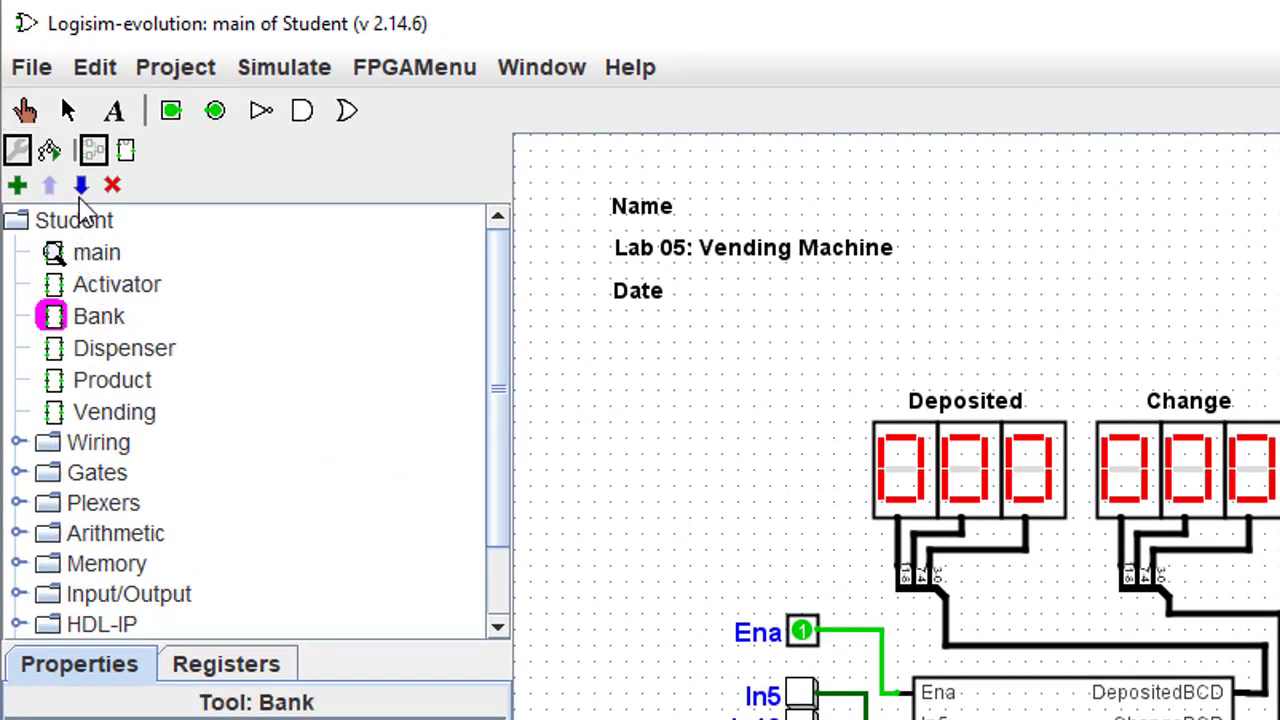
left_click(72, 110)
double_click(60, 314)
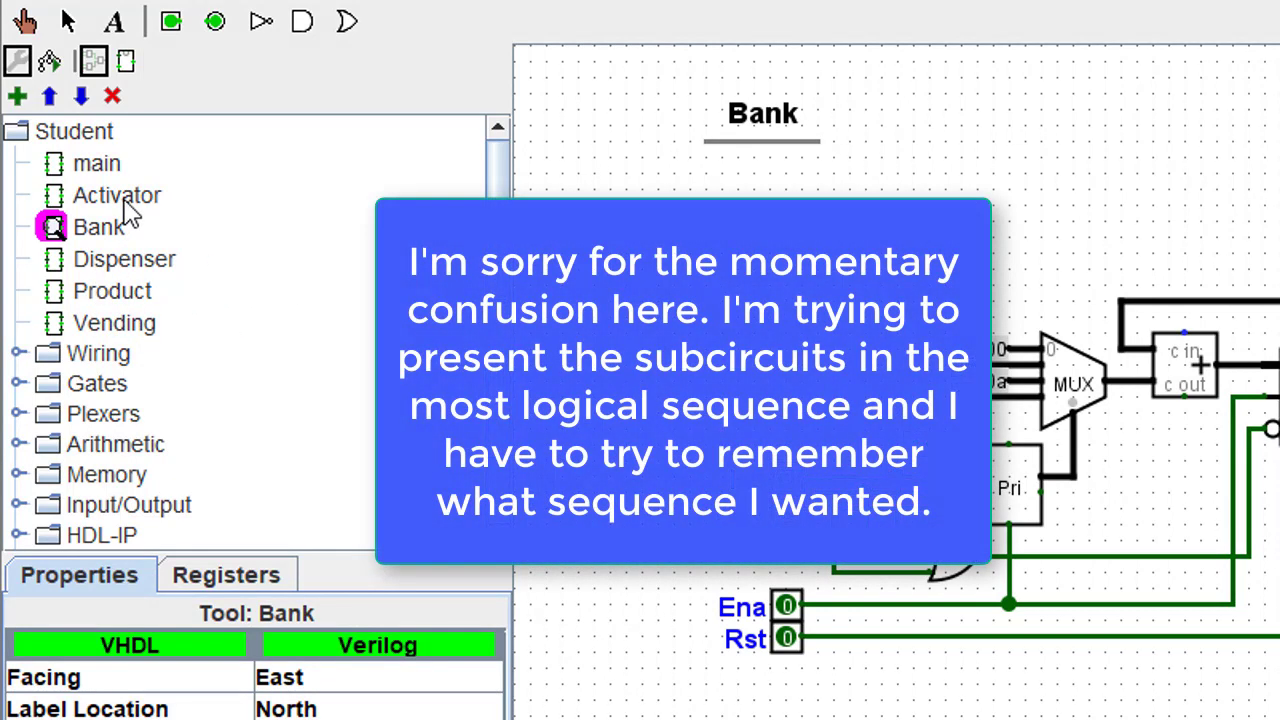
Open the Product subcircuit, then the Dispenser subcircuit with its priority encoder and DMX
left_click(112, 291)
double_click(112, 291)
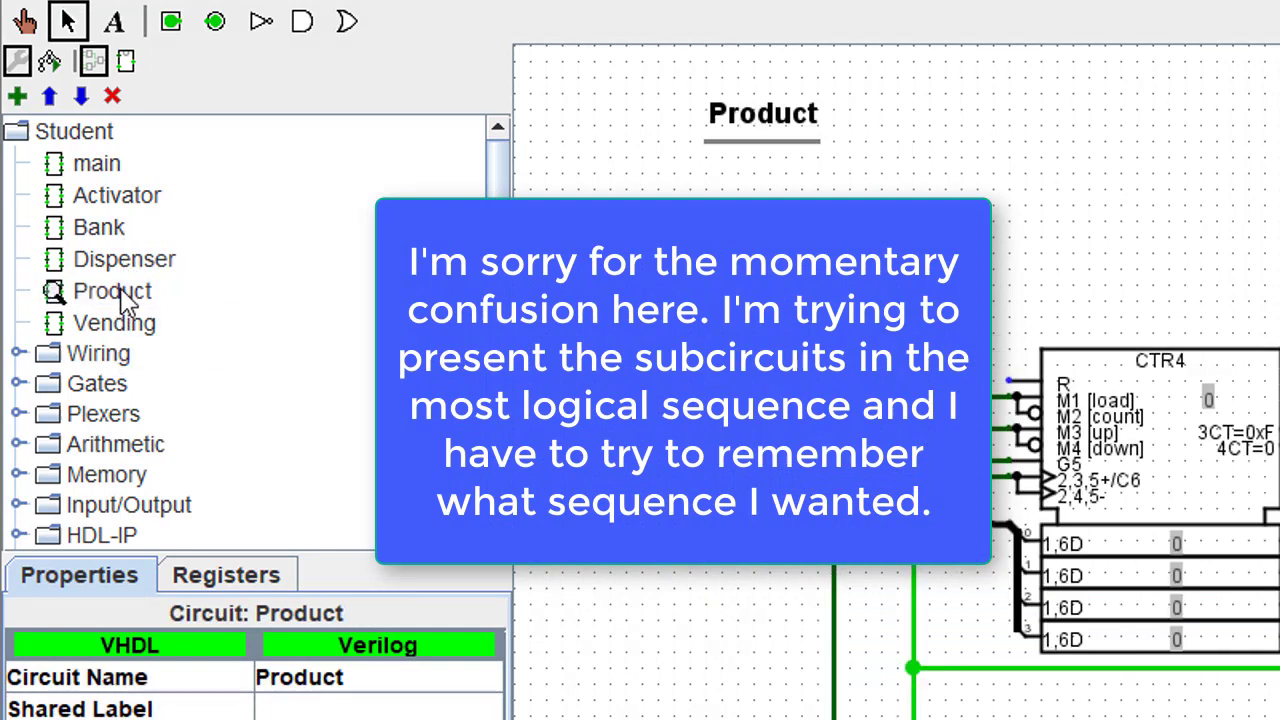
left_click(121, 261)
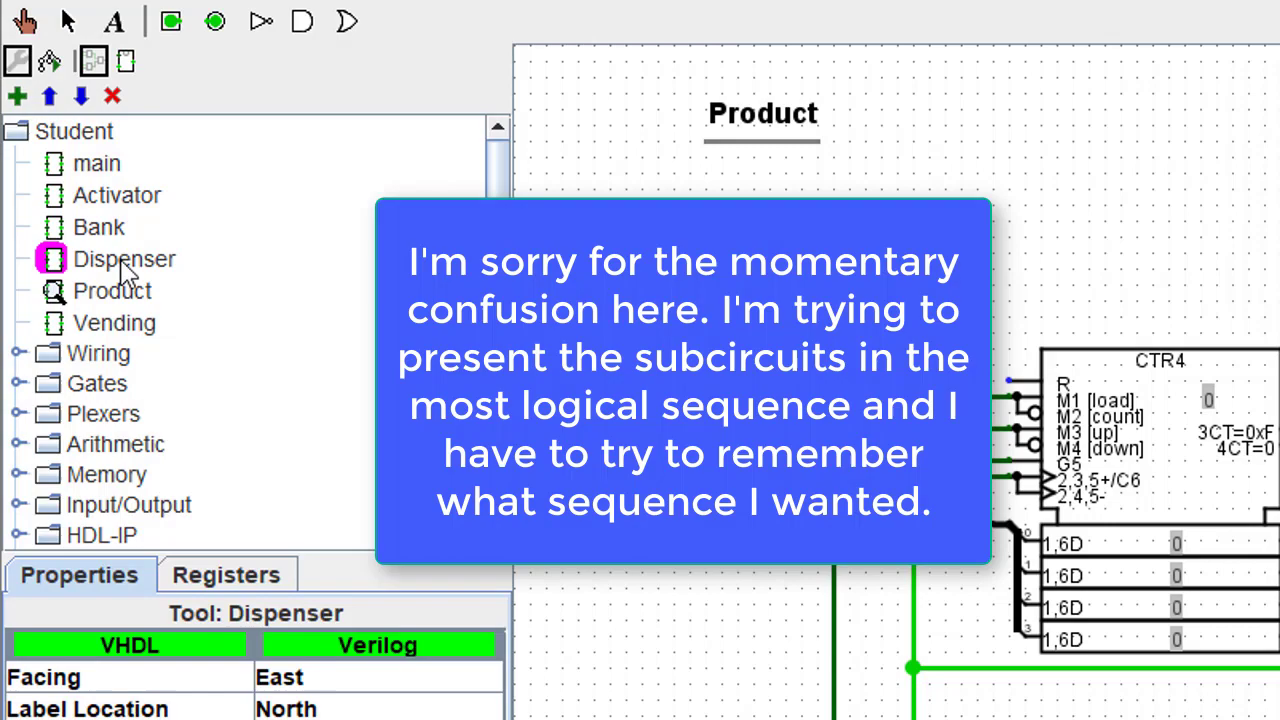
double_click(121, 262)
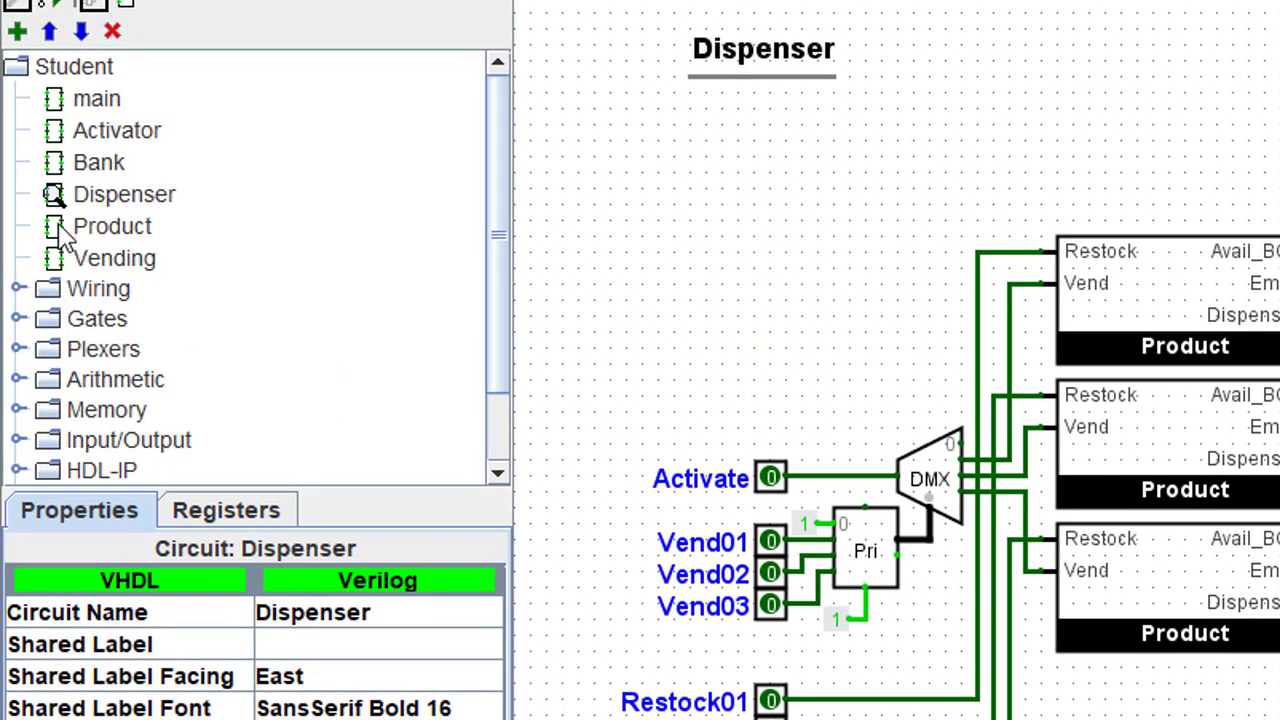
Open the Product subcircuit and expand BFH mega functions to list Bin2BCD and BCD2SevenSegment
double_click(60, 232)
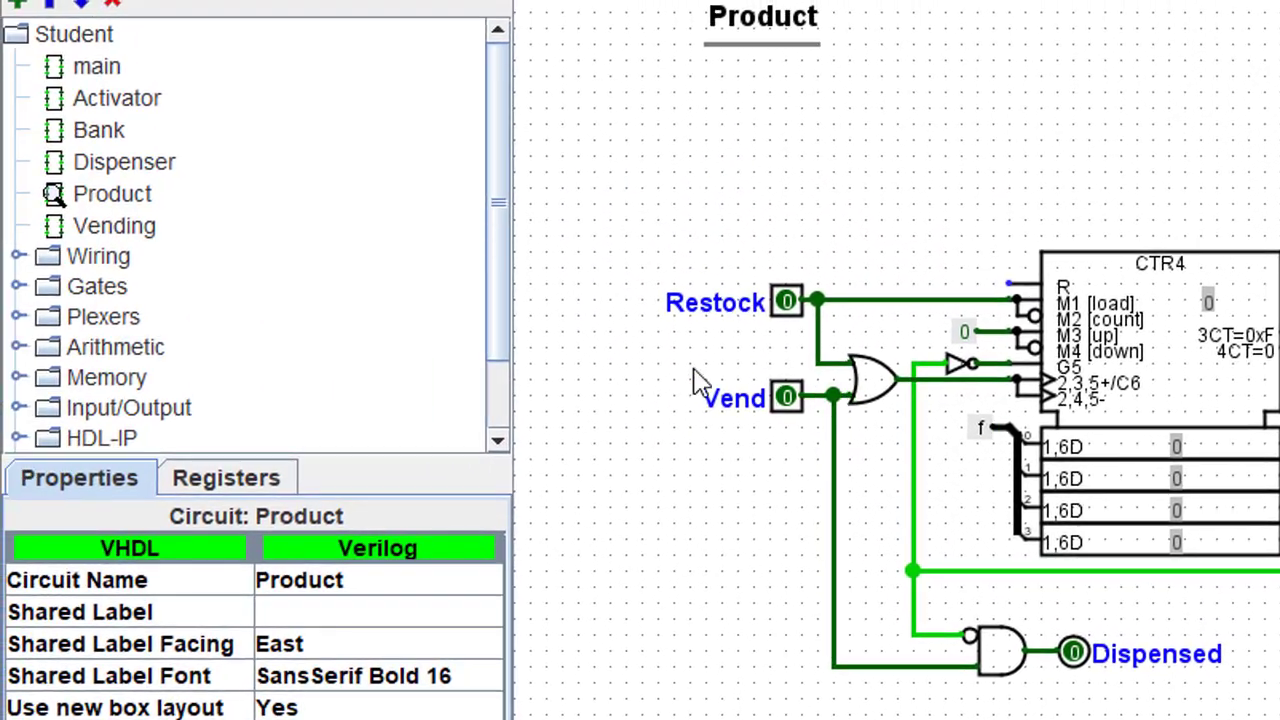
left_click_drag(505, 355, 503, 434)
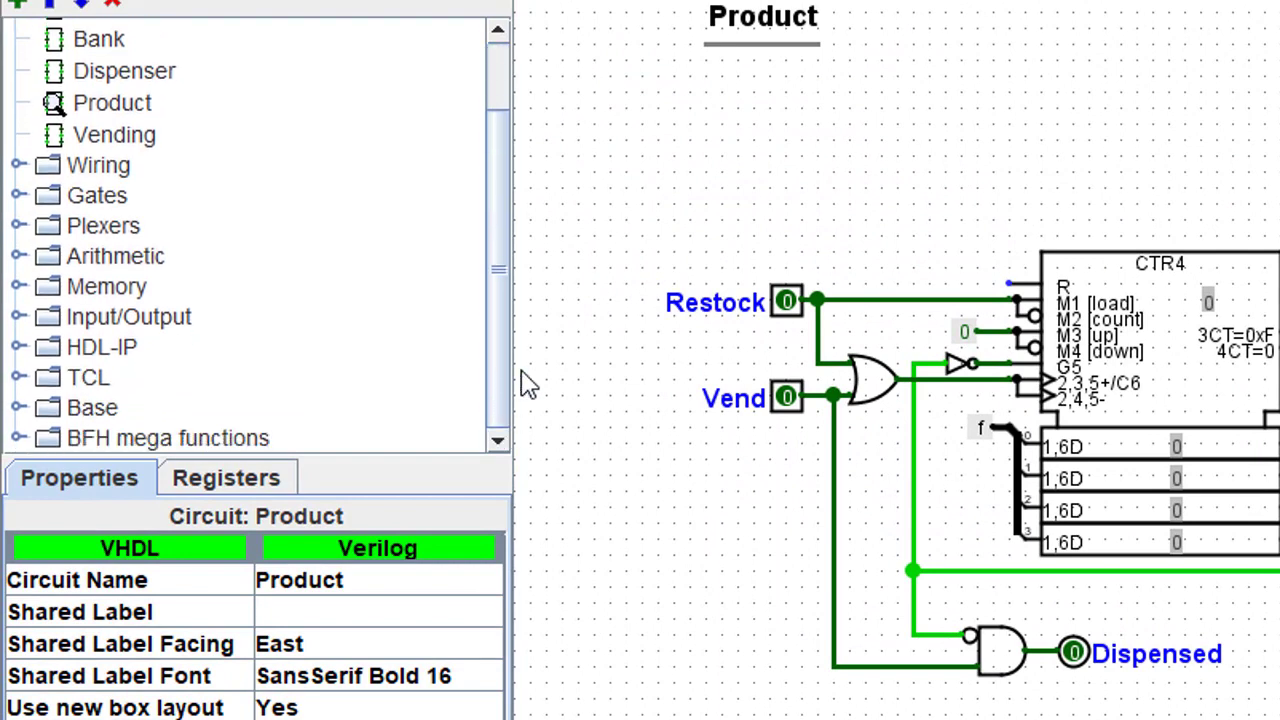
left_click(18, 439)
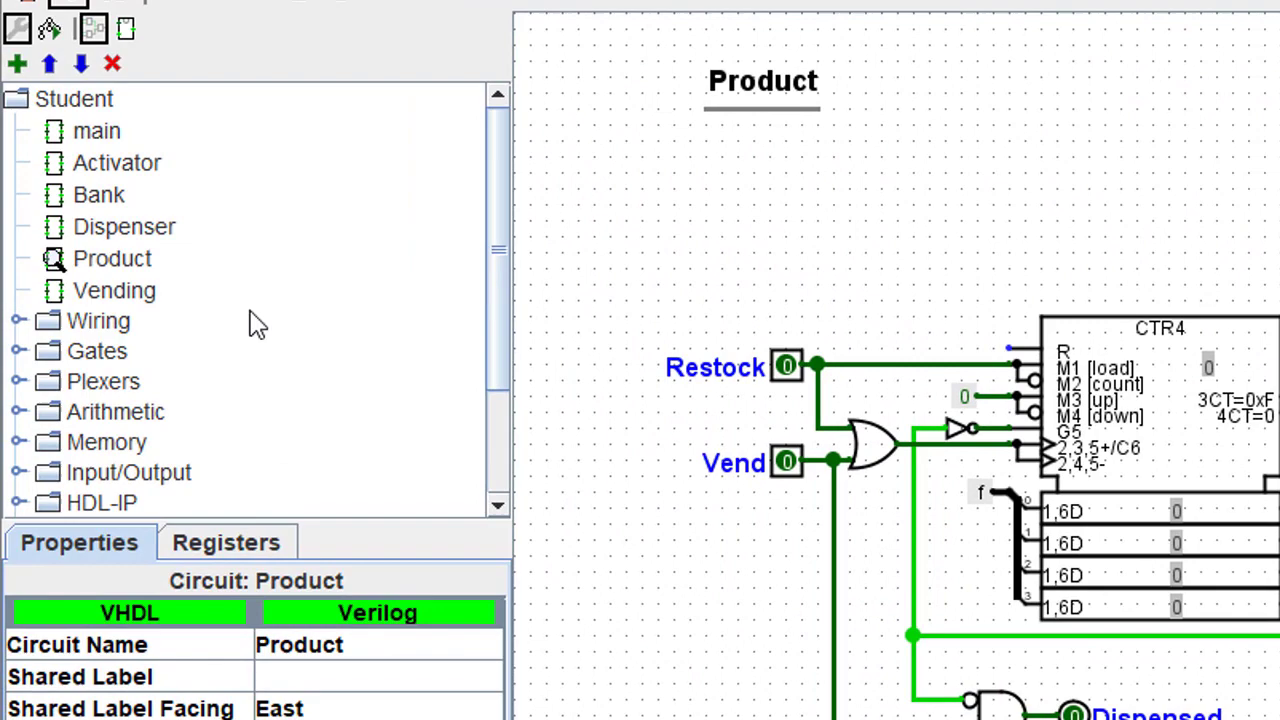
Open the Activator subcircuit showing its InCash comparator and Bin2BCD converters
double_click(133, 169)
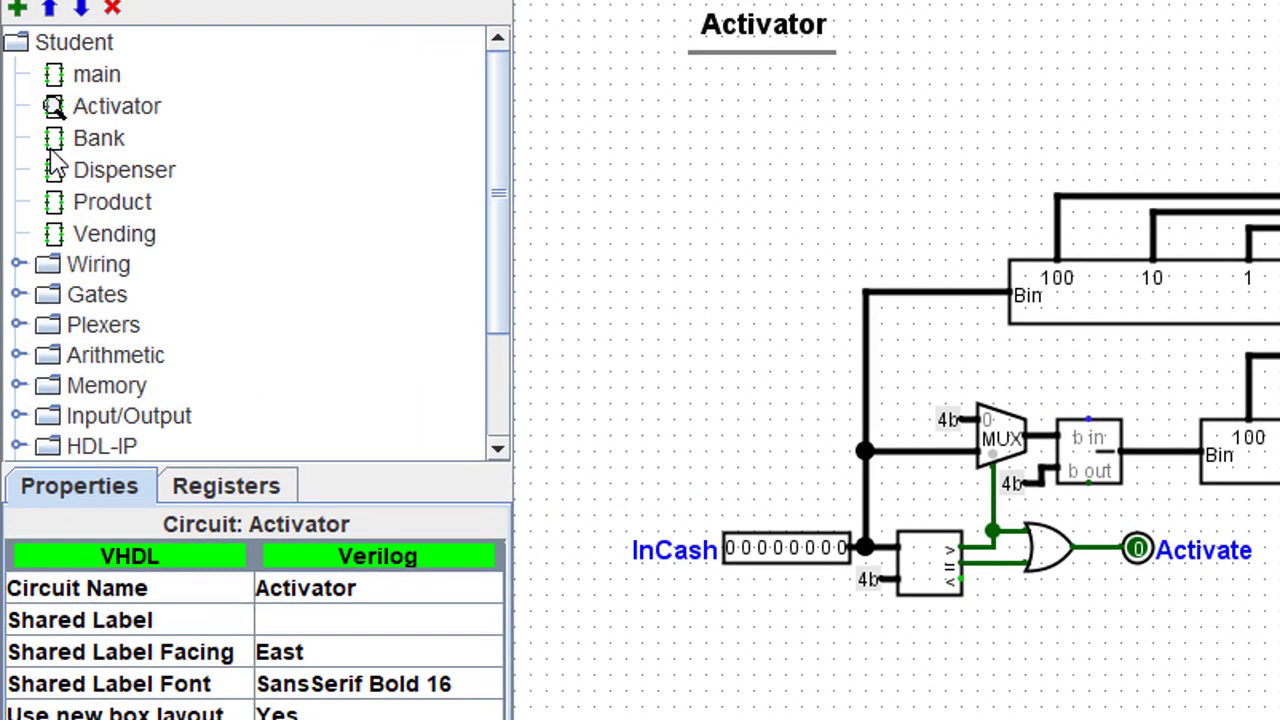
Open Dispenser, then Product, then return to the Dispenser subcircuit
double_click(52, 172)
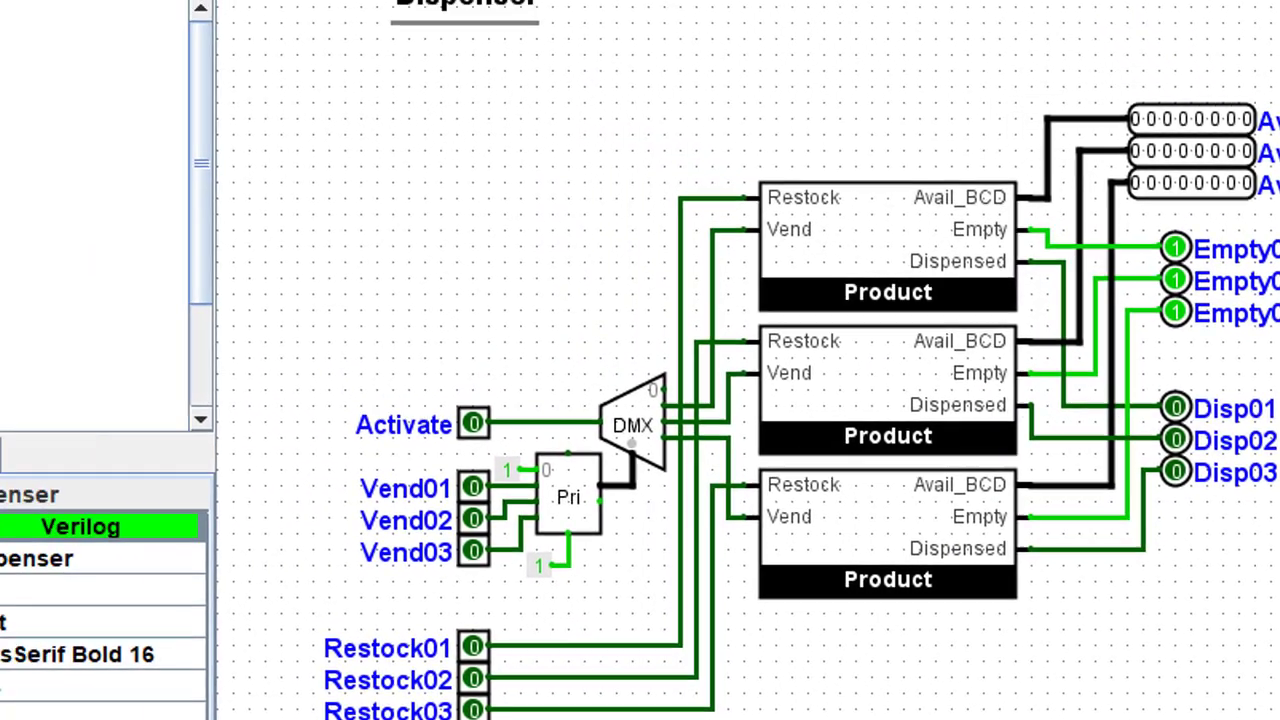
double_click(58, 228)
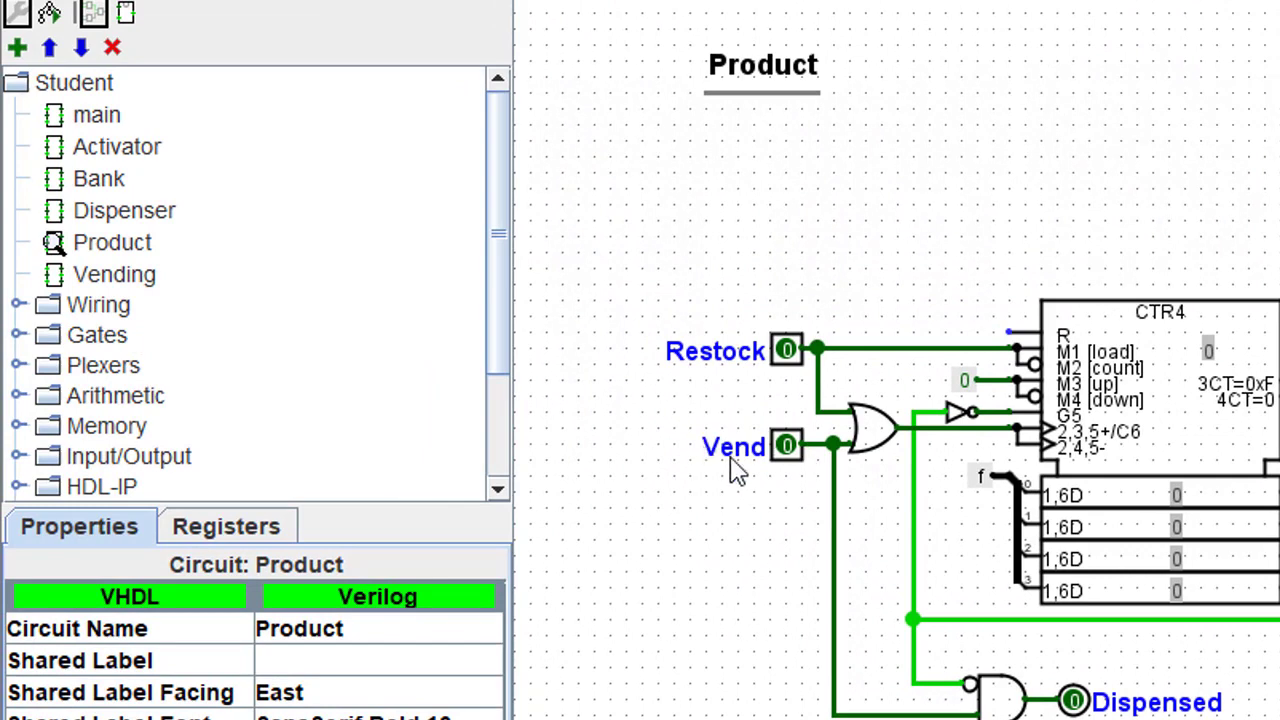
double_click(186, 210)
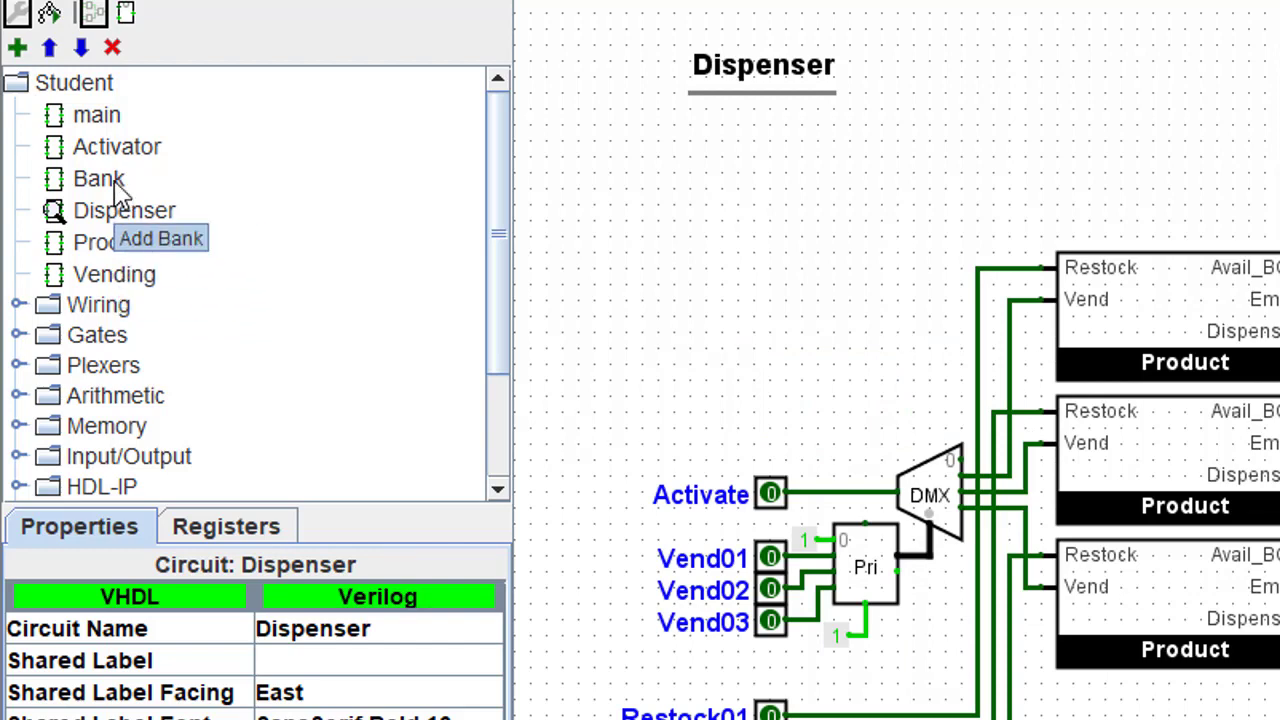
Open the Vending subcircuit where Bank feeds Activator and Activator drives Dispenser
double_click(106, 276)
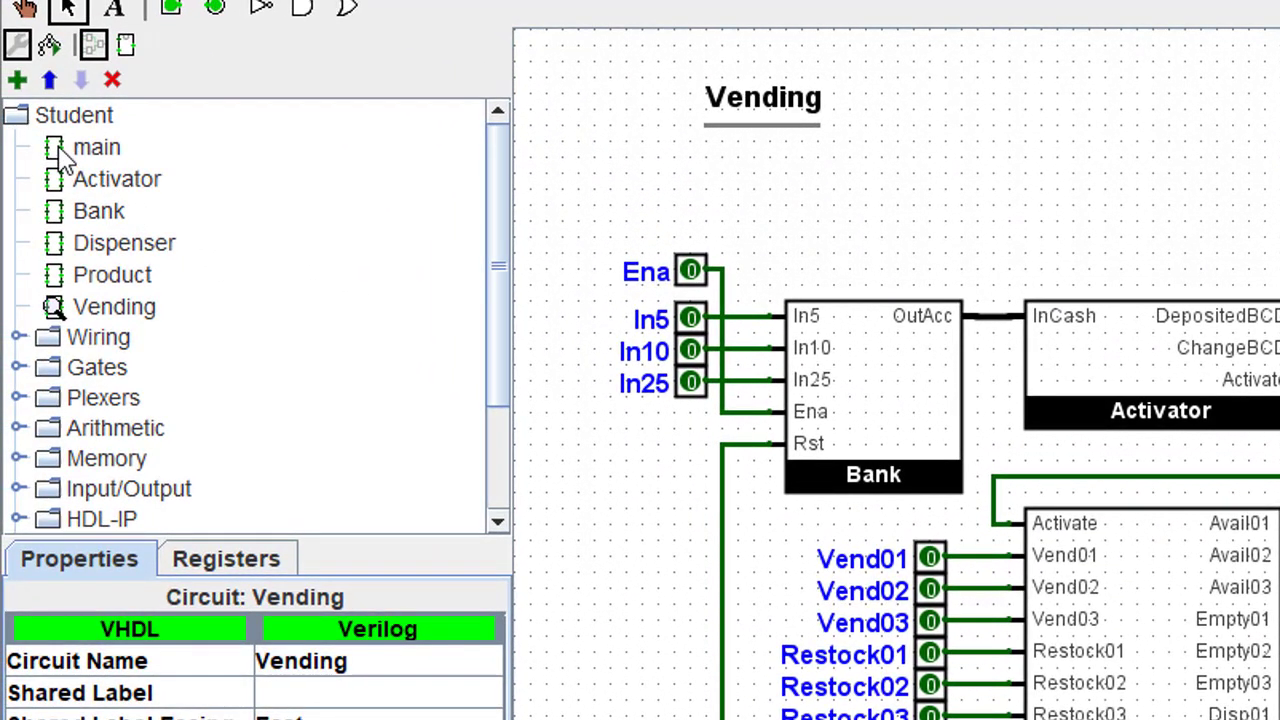
Return to the main circuit and select the Reset button component
double_click(69, 152)
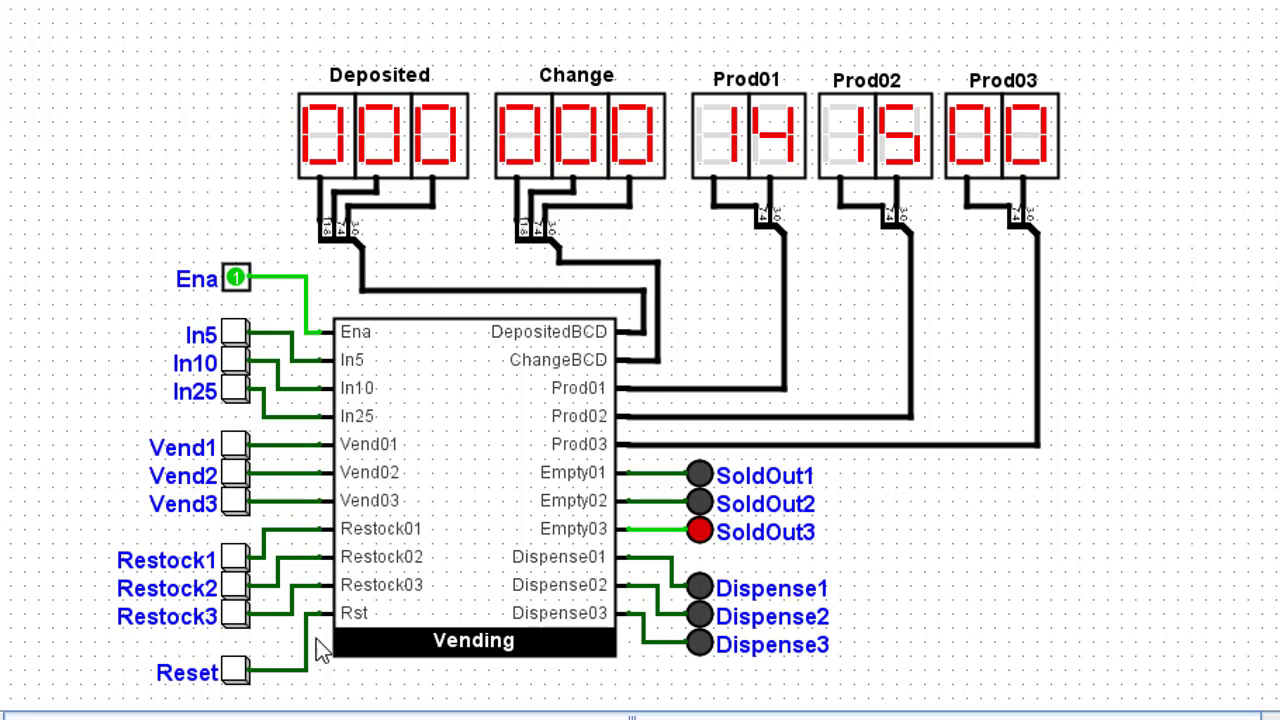
left_click(238, 670)
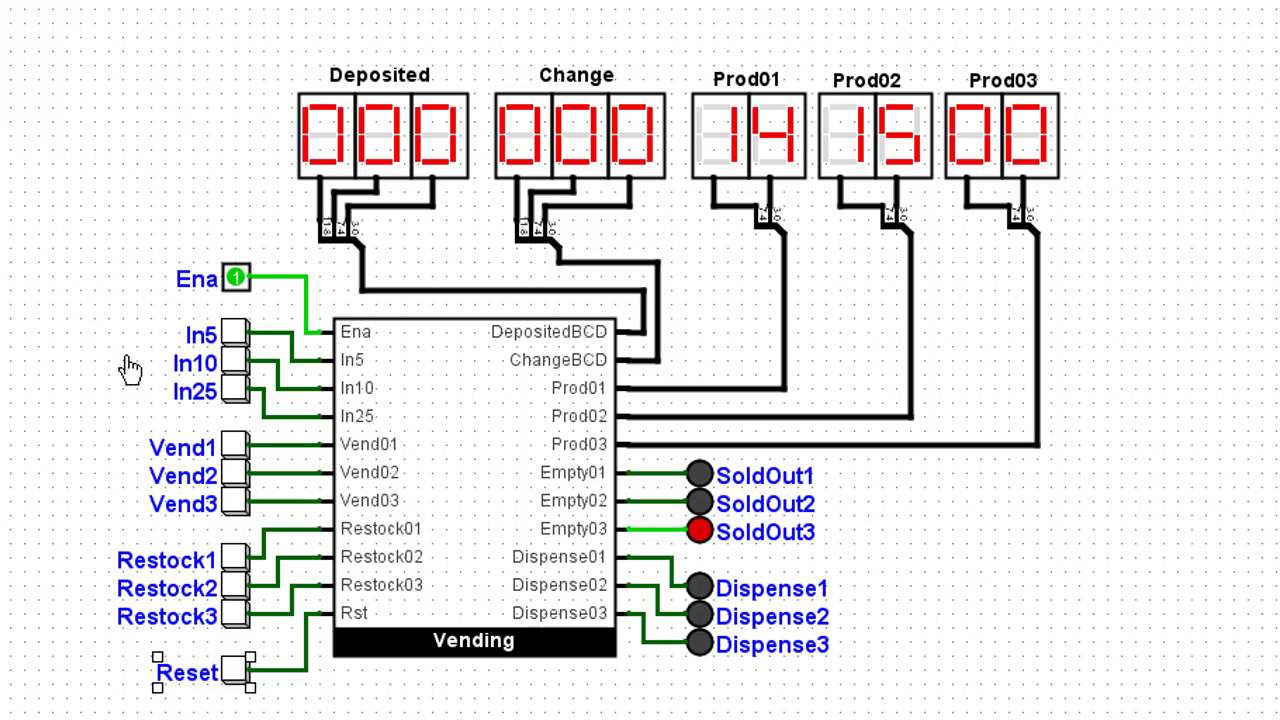
Deposit 25, 25, 10 and 25 cents (085 total), then vend product 1 twice
left_click(240, 392)
left_click(240, 392)
left_click(236, 362)
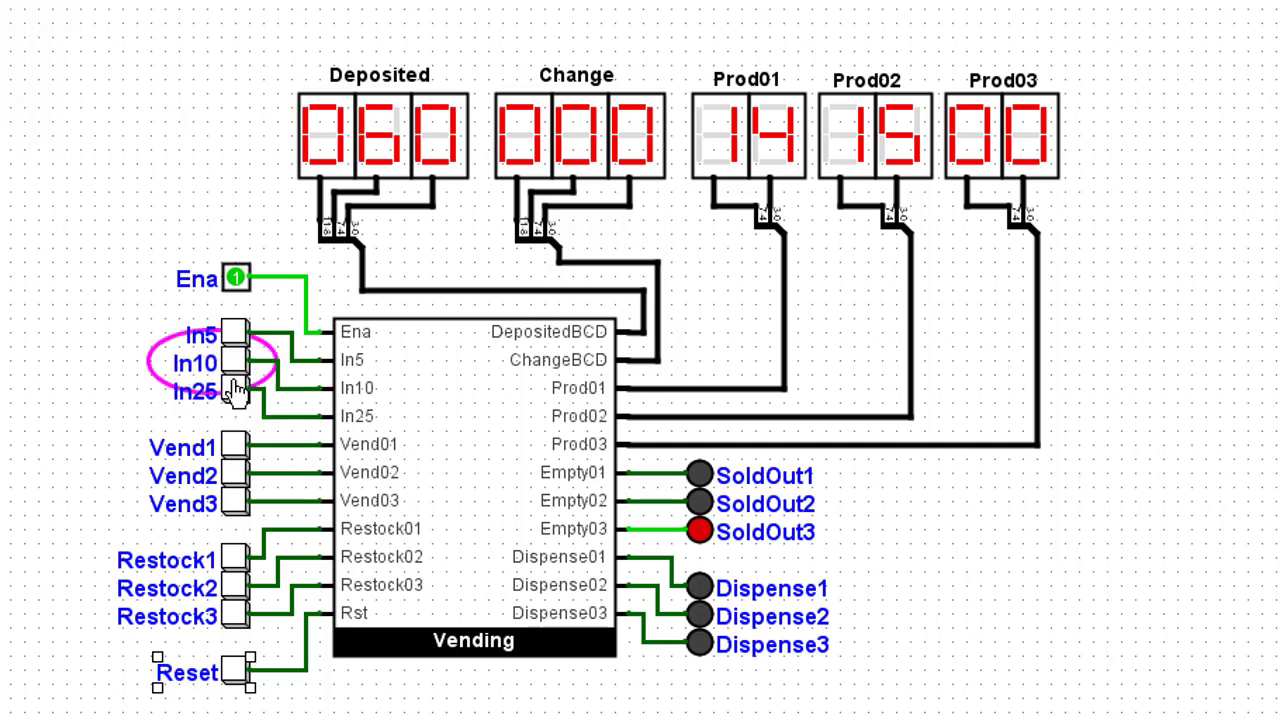
left_click(238, 390)
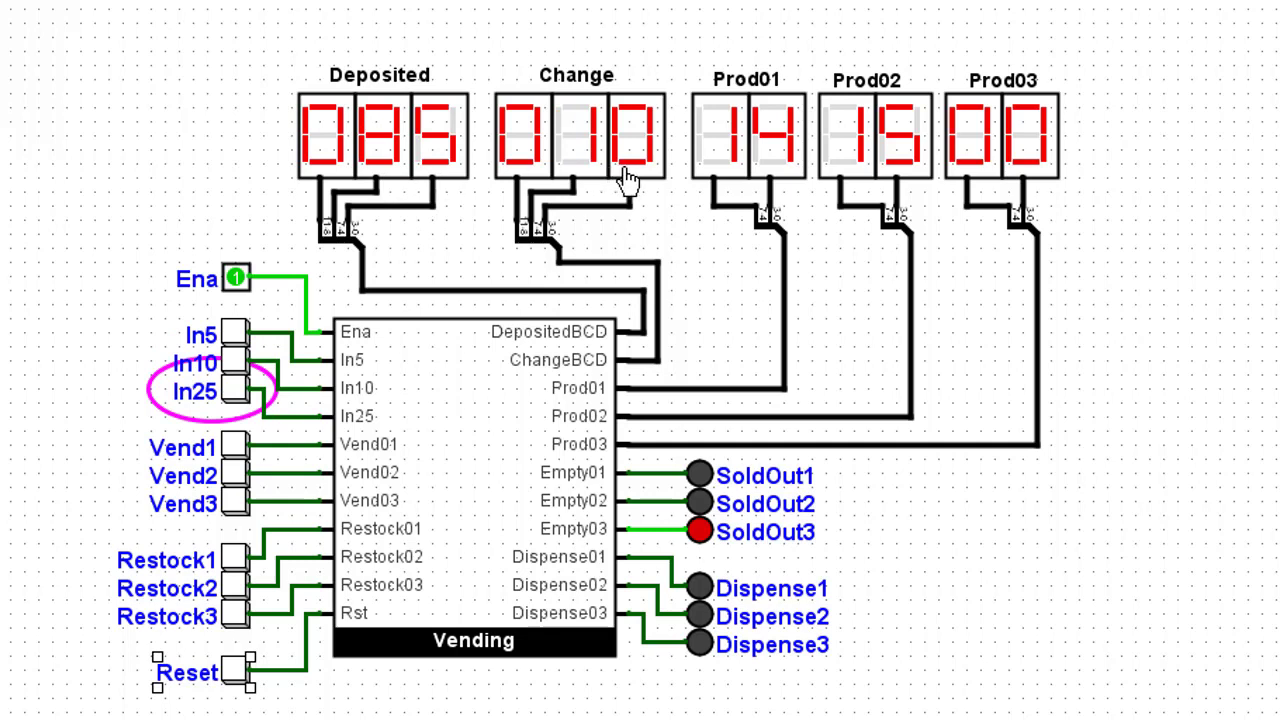
left_click(238, 456)
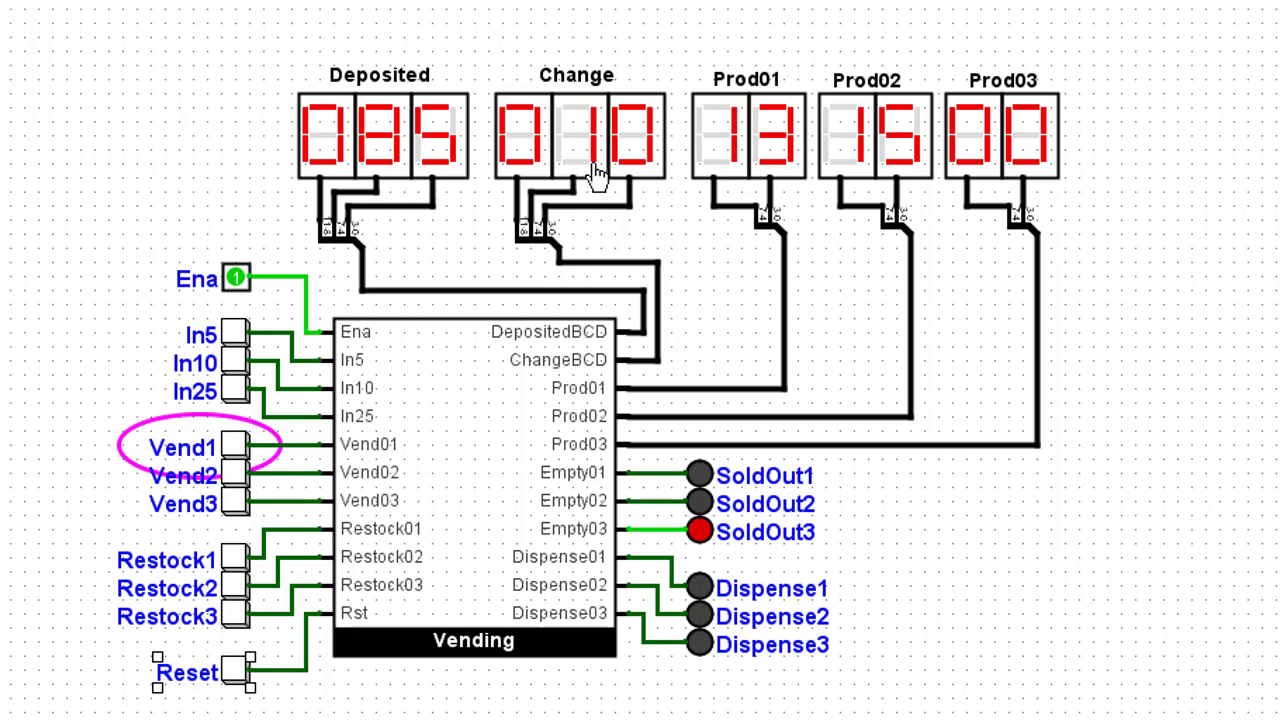
left_click(238, 455)
Deposit two more 10-cent coins after vending, pushing Deposited to 105 and Change to 030
left_click(236, 370)
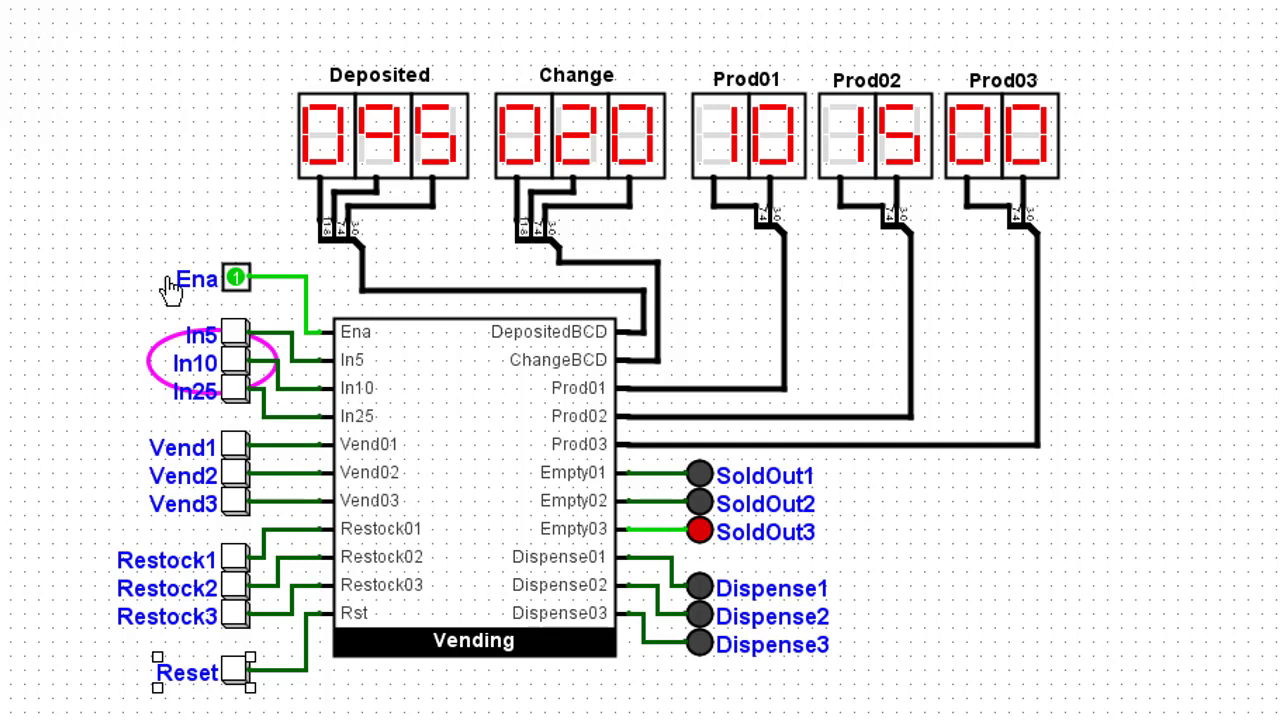
left_click(230, 362)
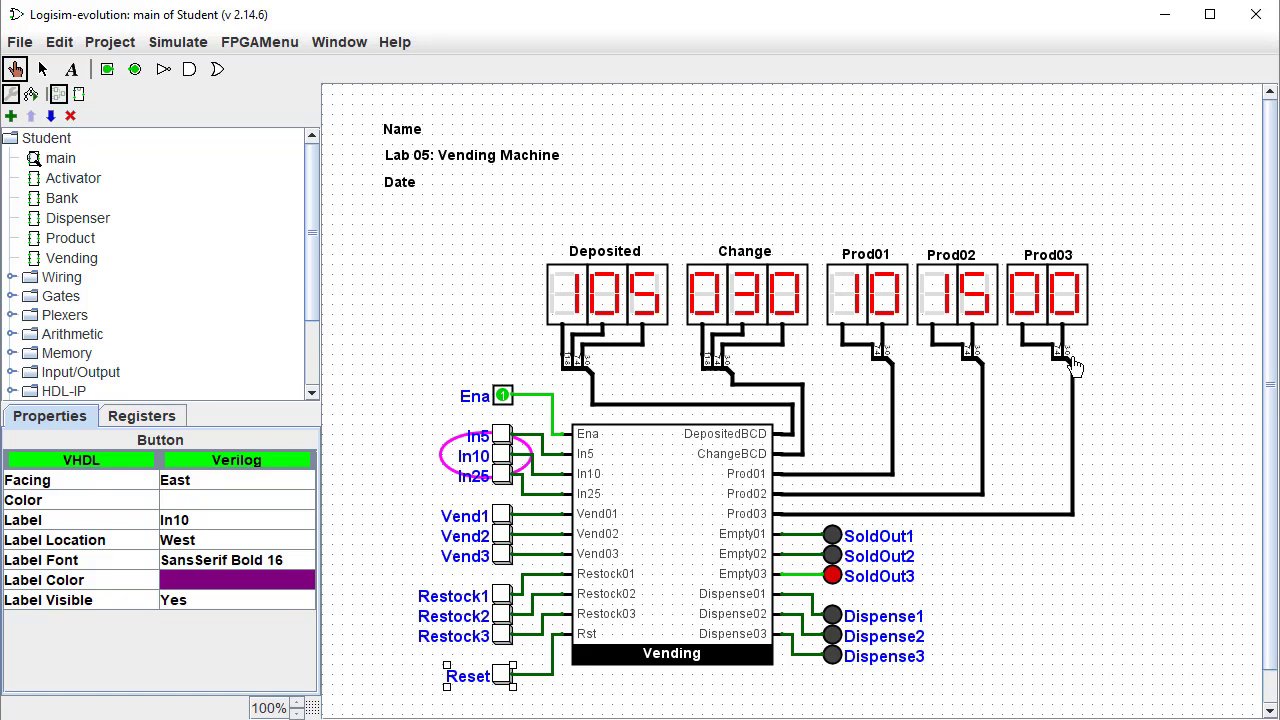
Minimize the Student window to show the Solution circuit with its Total display
left_click(1165, 22)
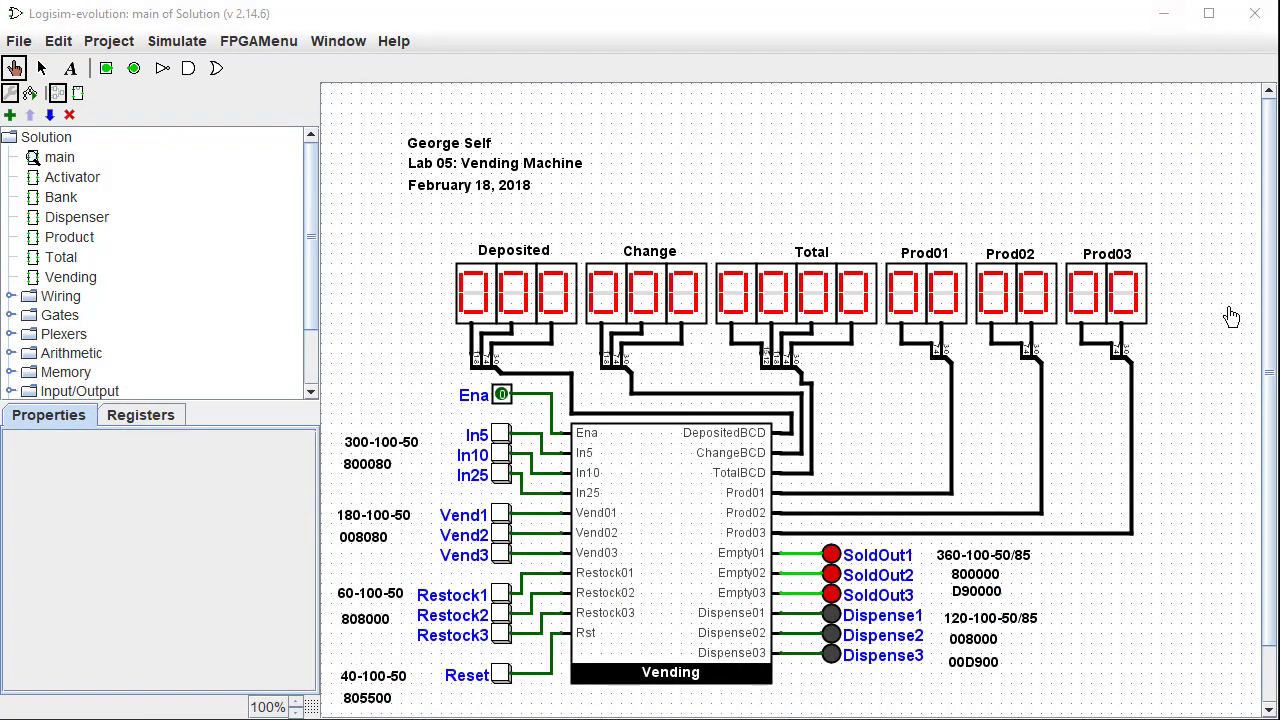